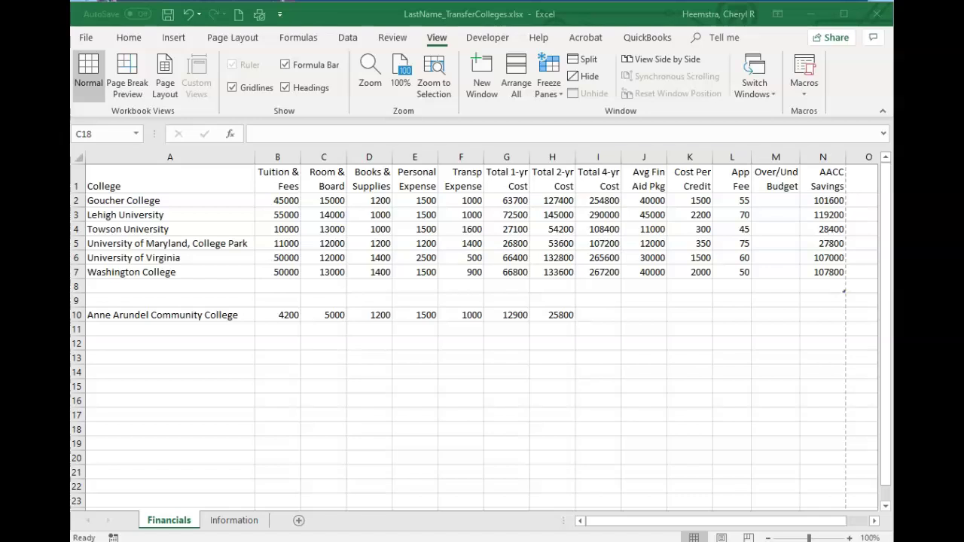
- Enter 30000 as the budget per year in cell B1 of the Information sheet
{"action": "left_click", "coordinate": [235, 520]}
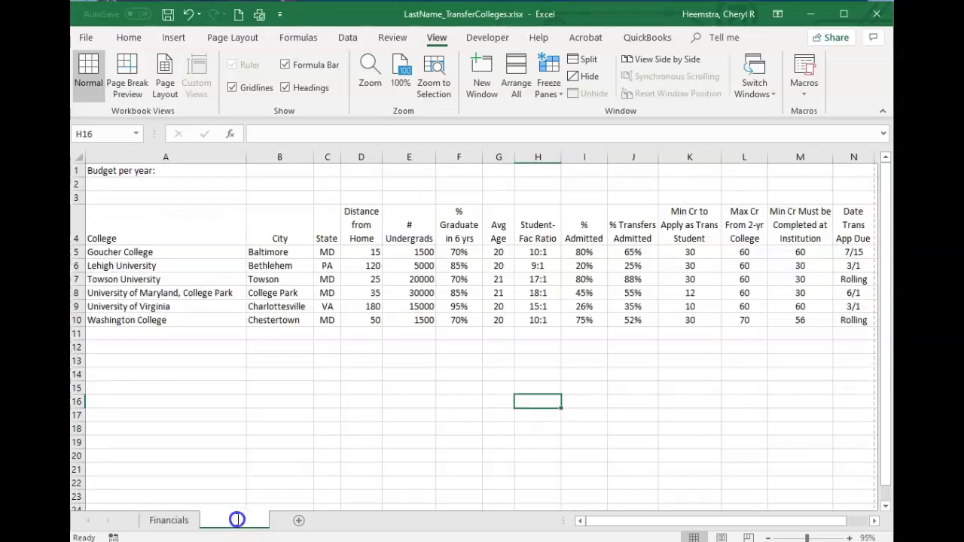
{"action": "left_click", "coordinate": [284, 171]}
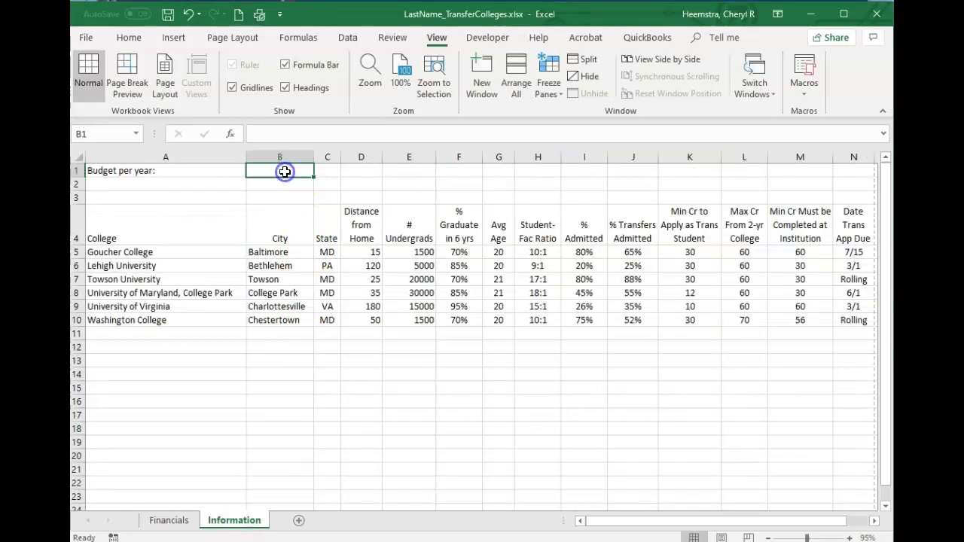
{"action": "type", "text": "30000"}
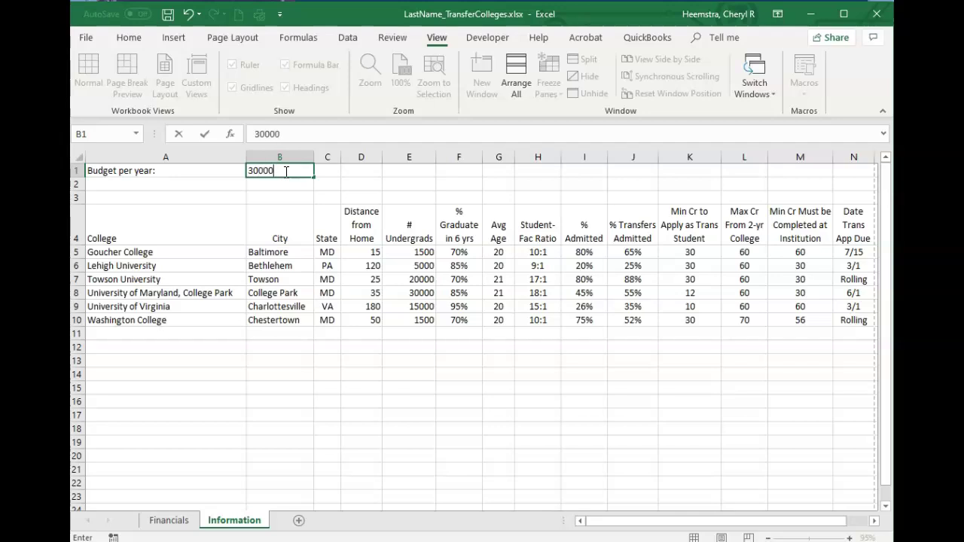
{"action": "key", "text": "Return"}
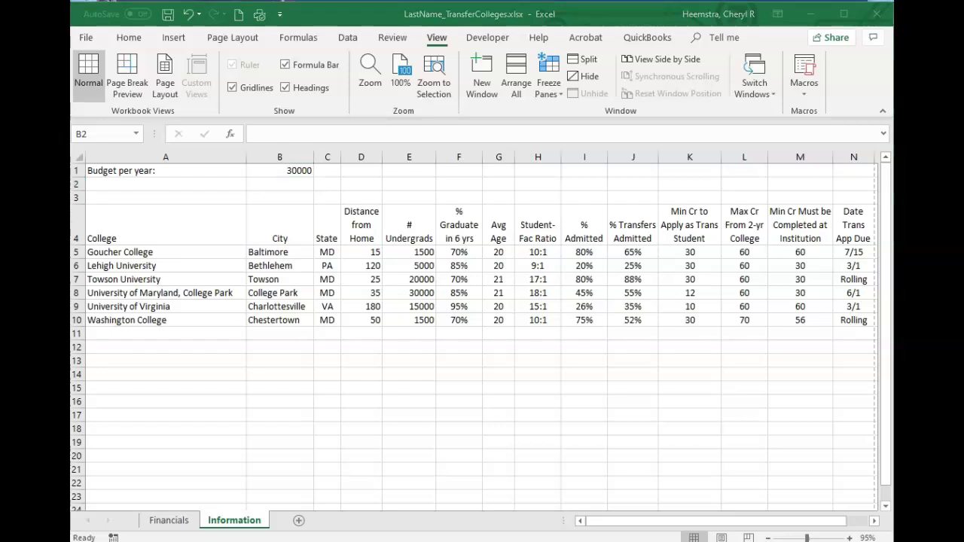
- Enter the formula =Information!B1-Financials!G2 in the Over/Und Budget cell M2 of the Financials sheet
{"action": "left_click", "coordinate": [172, 519]}
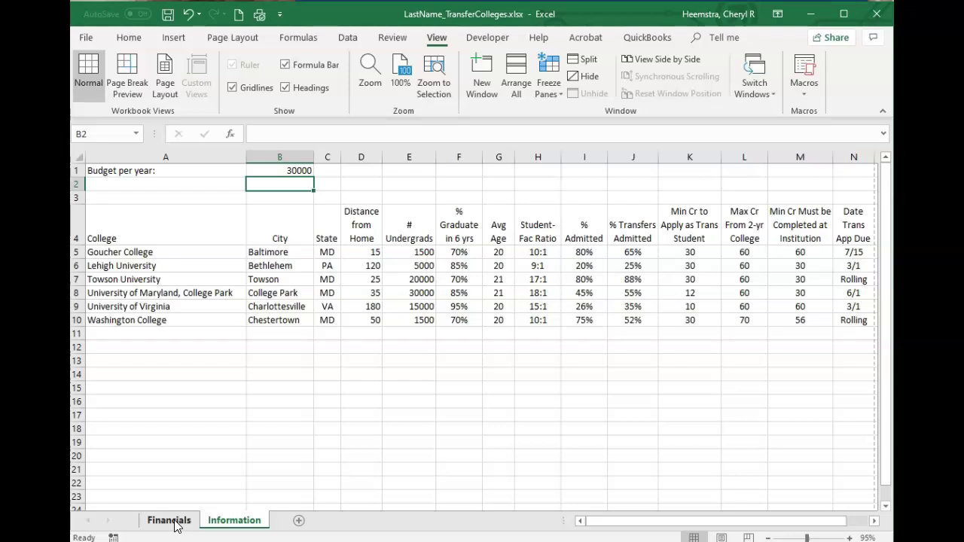
{"action": "left_click", "coordinate": [172, 520]}
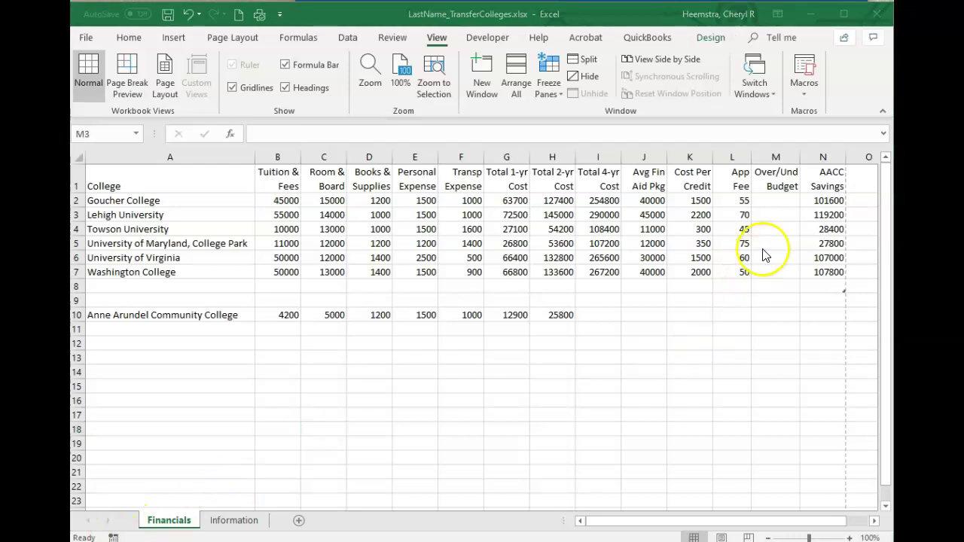
{"action": "left_click", "coordinate": [777, 199]}
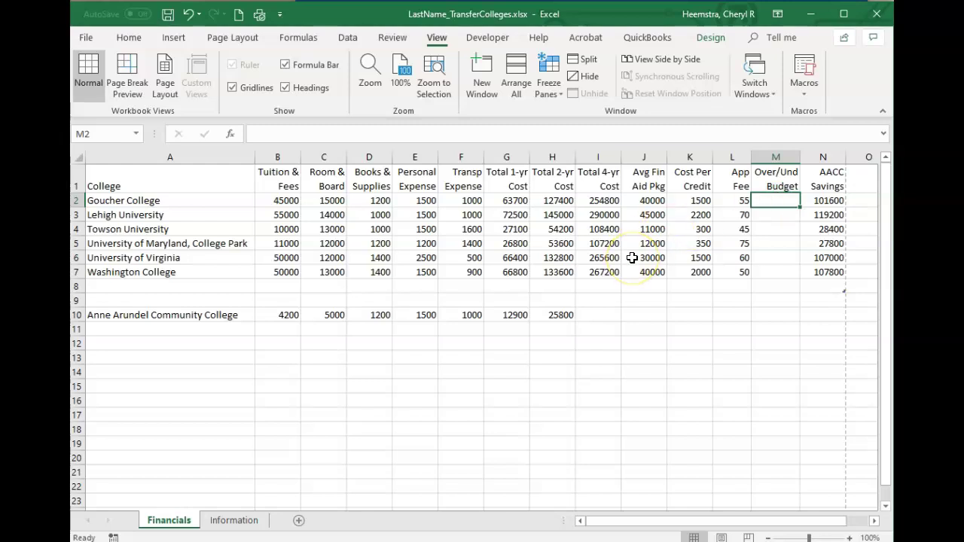
{"action": "left_click", "coordinate": [293, 132]}
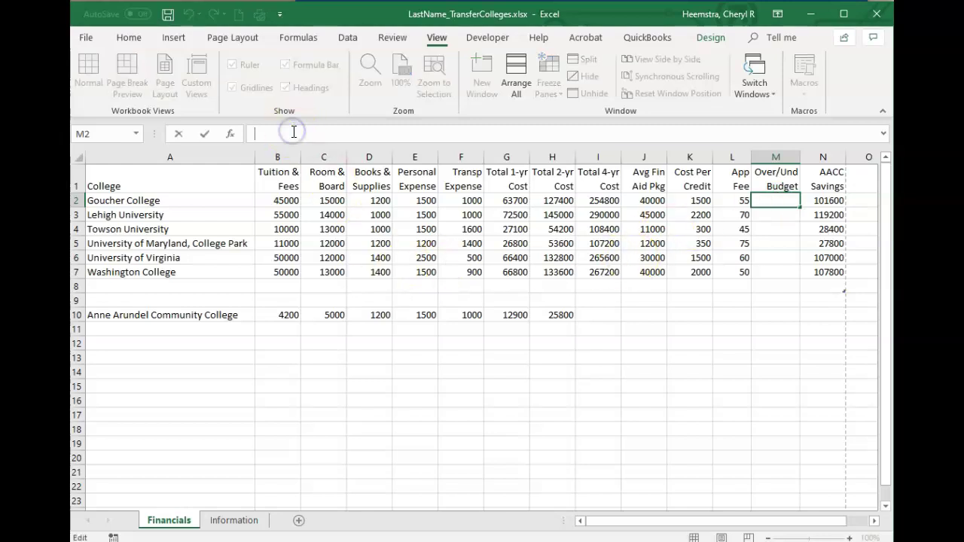
{"action": "type", "text": "="}
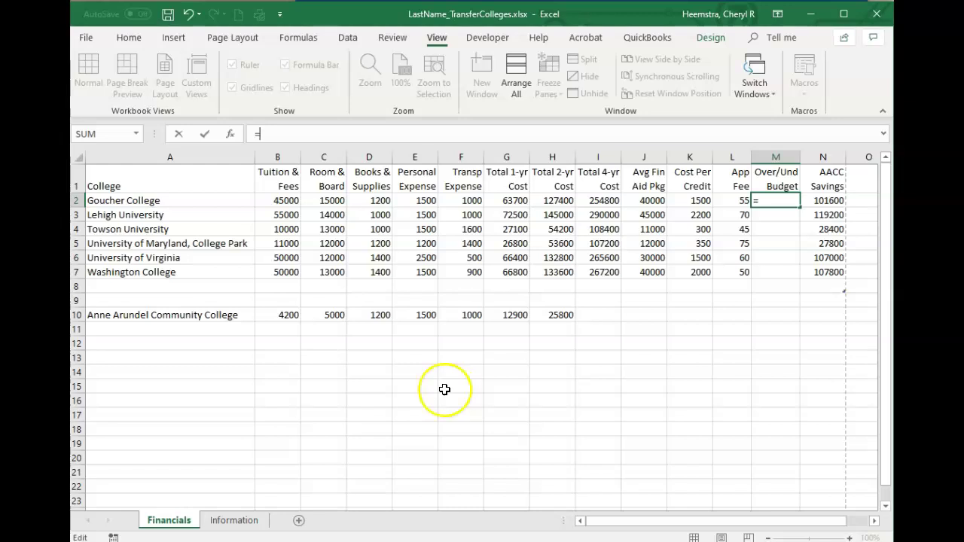
{"action": "left_click", "coordinate": [253, 521]}
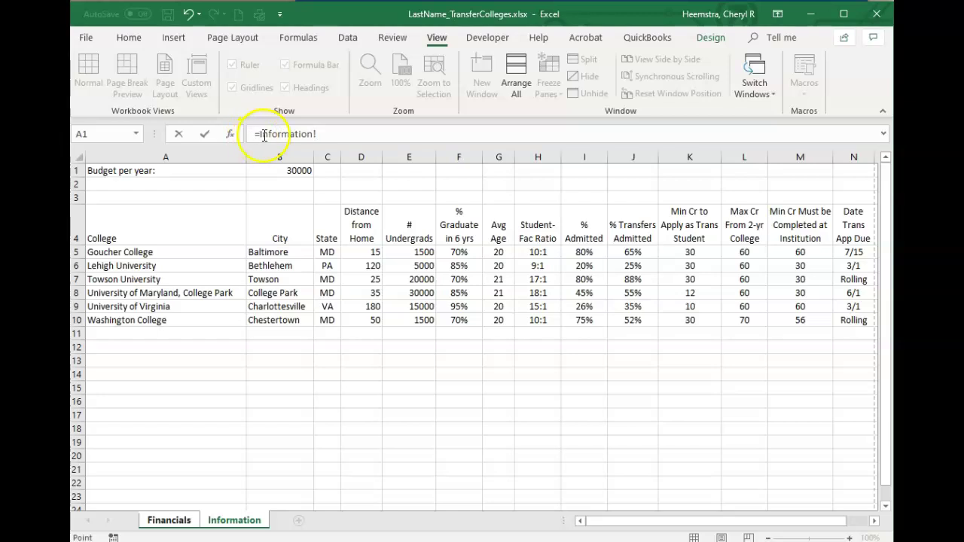
{"action": "left_click", "coordinate": [332, 149]}
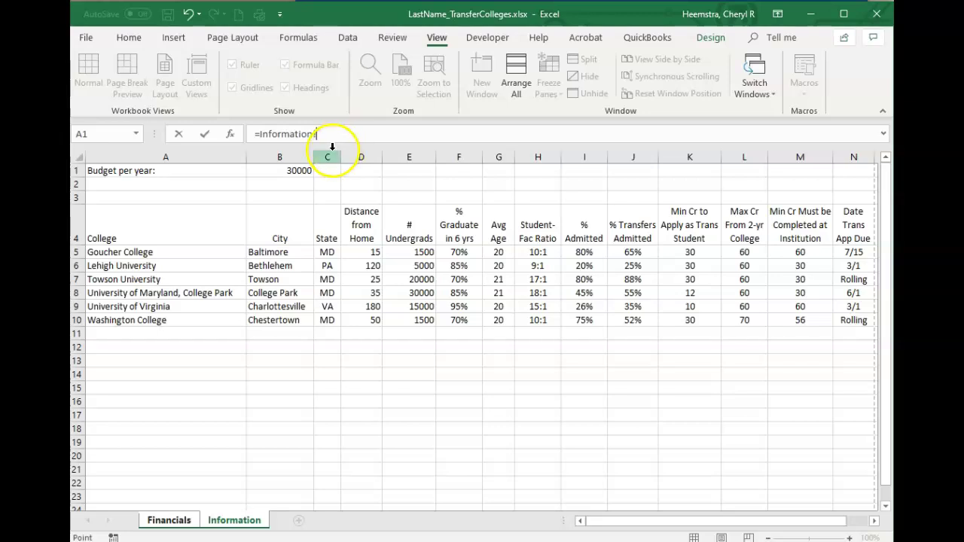
{"action": "left_click", "coordinate": [301, 170]}
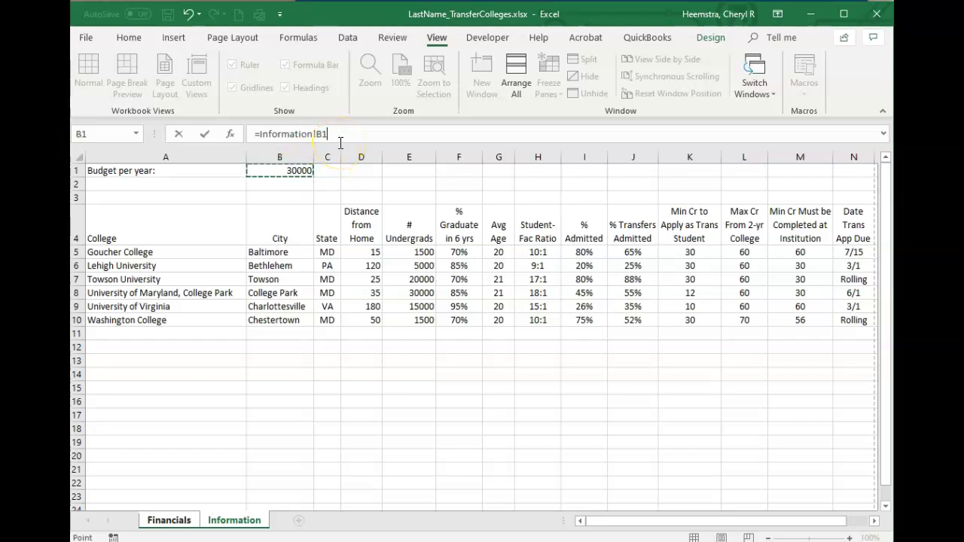
{"action": "type", "text": "-Financials!"}
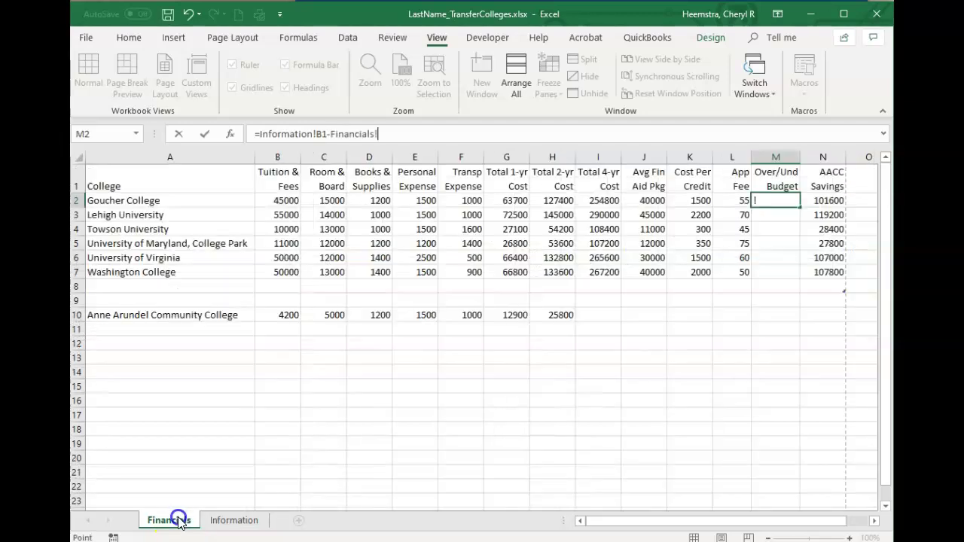
{"action": "left_click", "coordinate": [169, 519]}
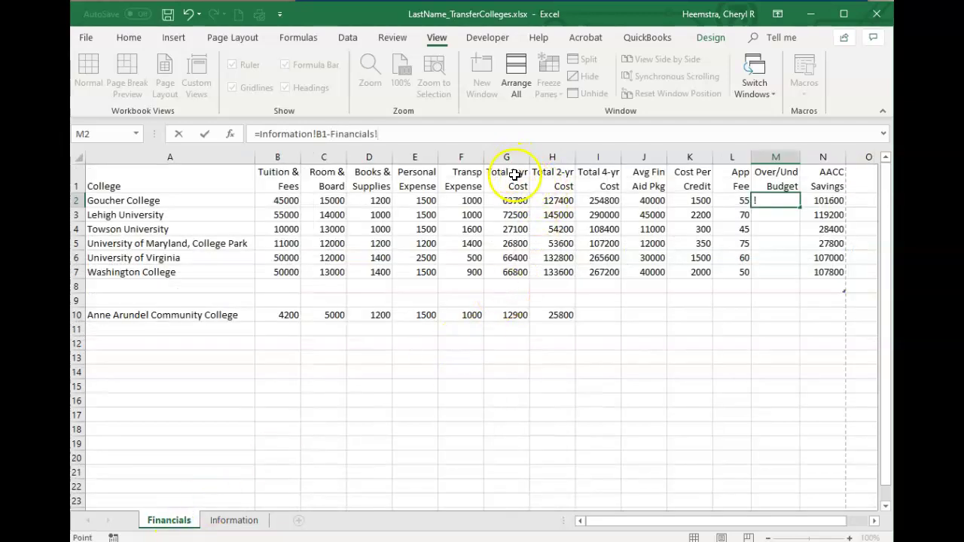
{"action": "left_click", "coordinate": [515, 201]}
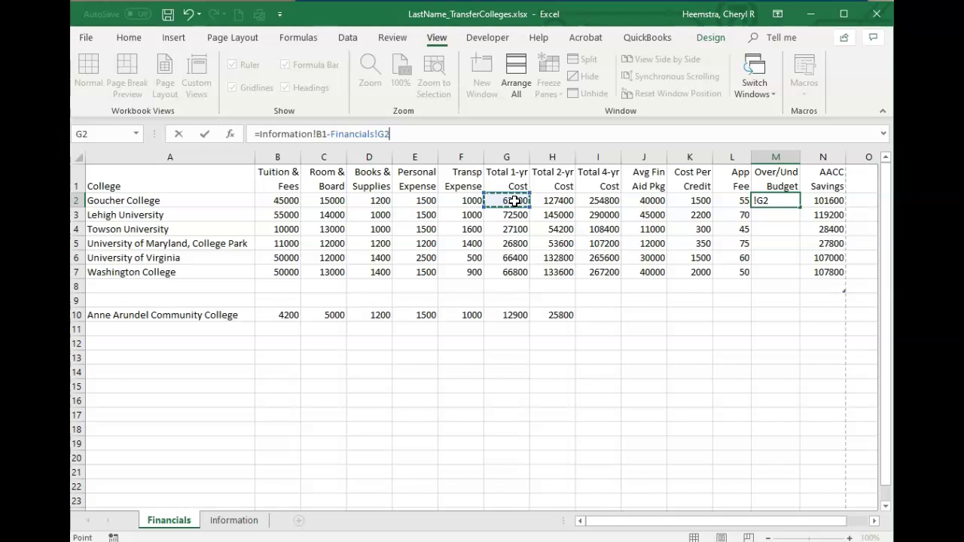
{"action": "key", "text": "Return"}
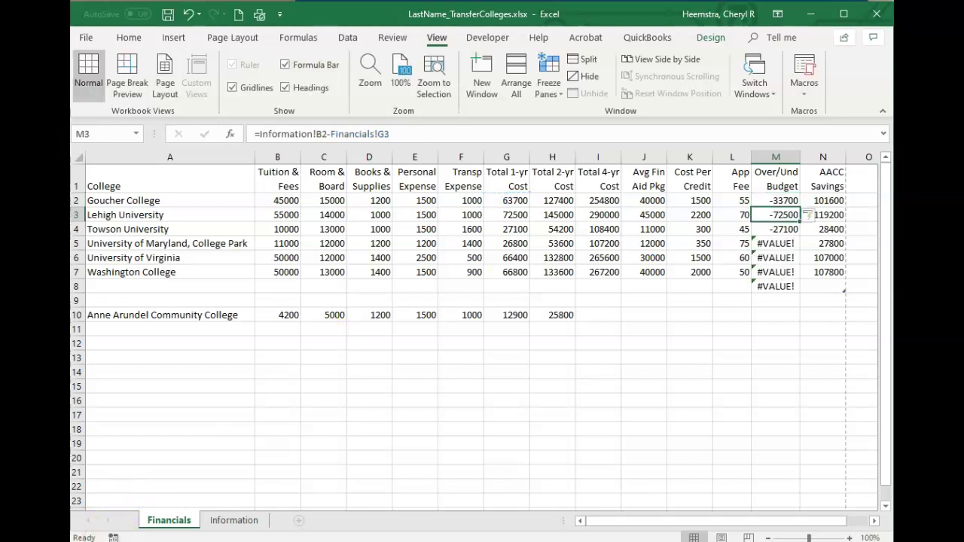
- Compare the Over/Und Budget formulas in M2 and M3 with the one-year costs and the budget cell on the Information sheet
{"action": "left_click", "coordinate": [124, 541]}
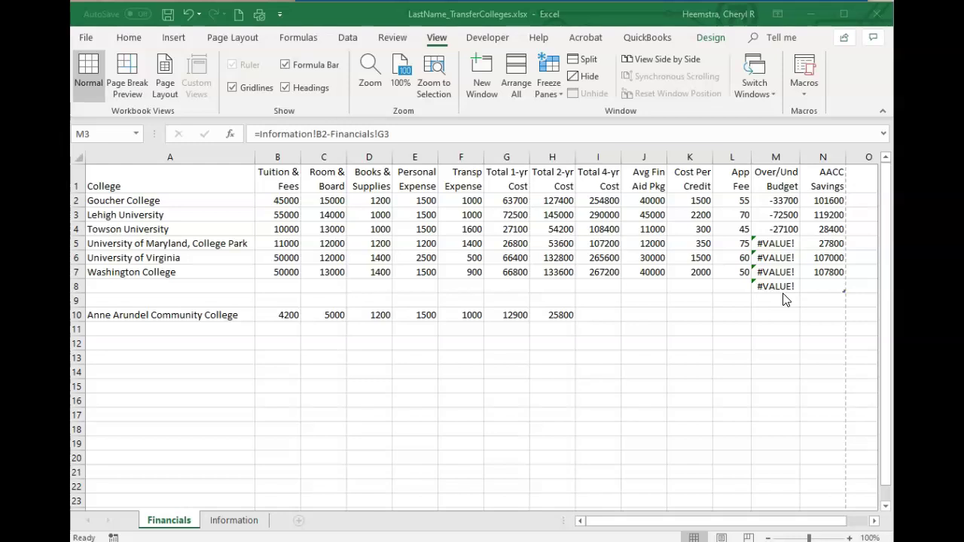
{"action": "key", "text": "Up"}
{"action": "left_click", "coordinate": [517, 204]}
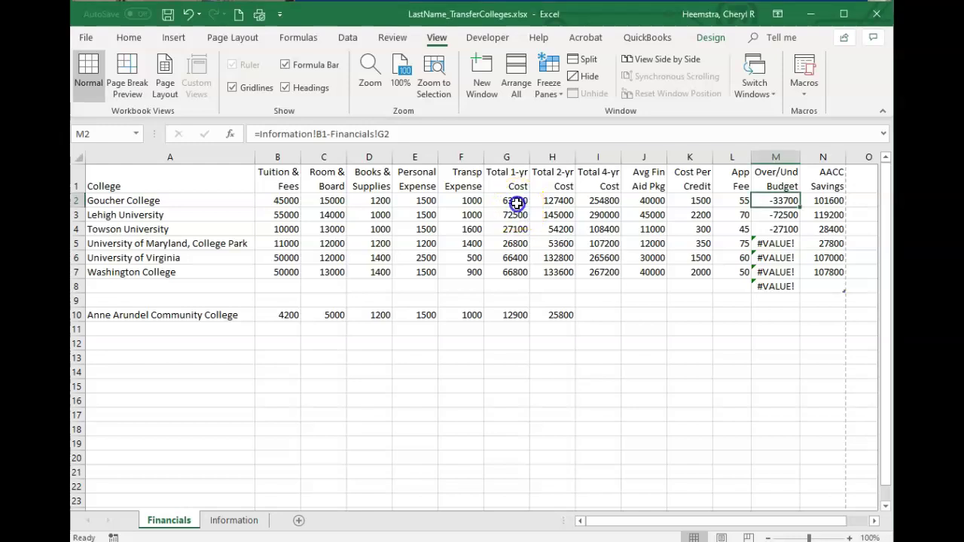
{"action": "left_click", "coordinate": [516, 203]}
{"action": "left_click", "coordinate": [775, 214]}
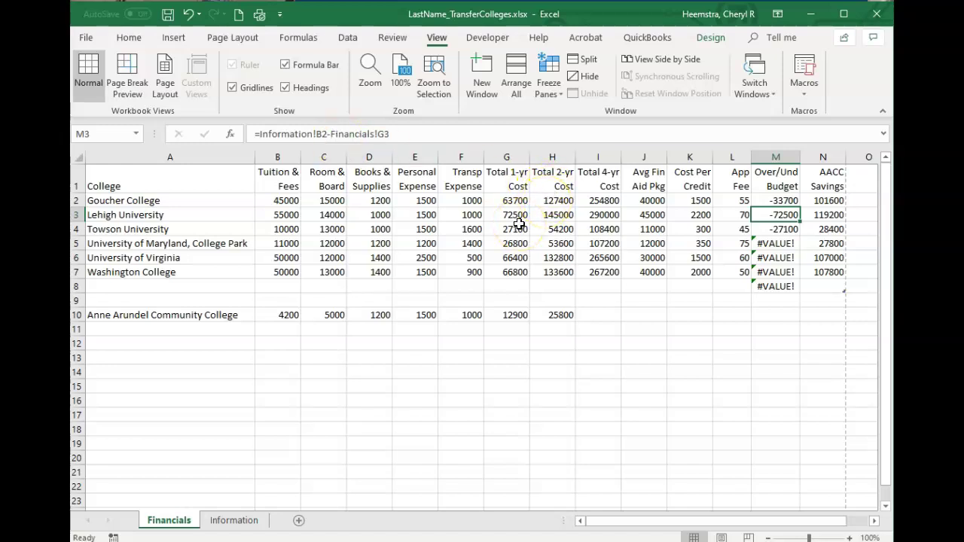
{"action": "left_click", "coordinate": [235, 520]}
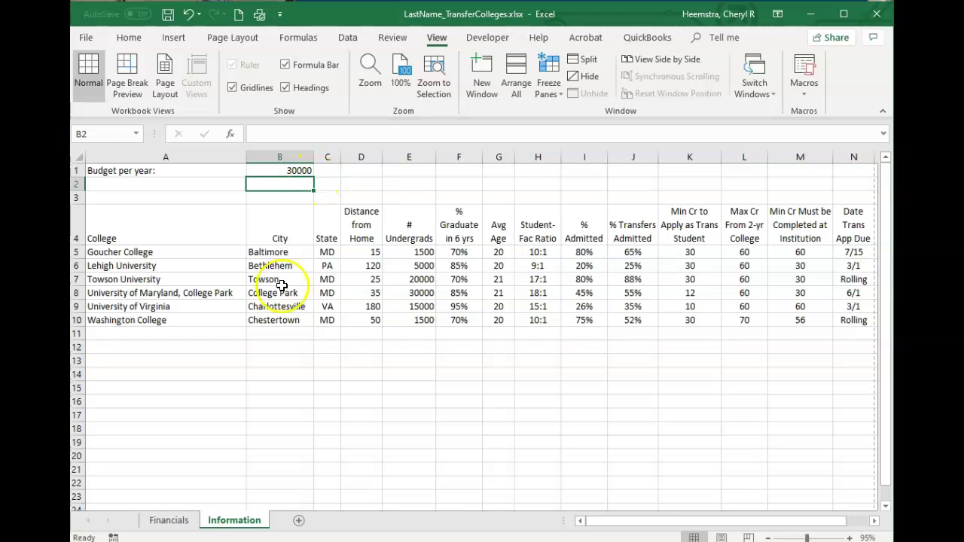
{"action": "left_click", "coordinate": [169, 520]}
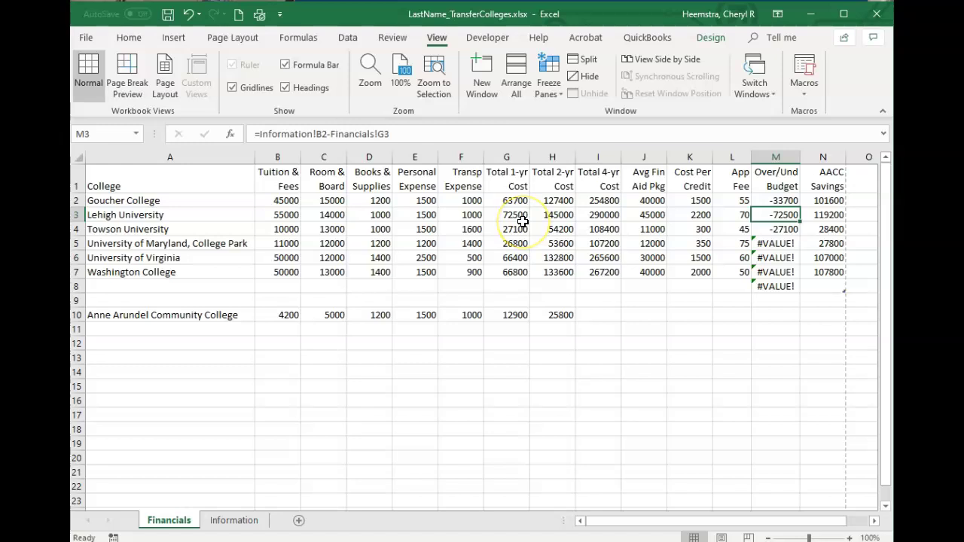
- Trace the Over/Und Budget formulas in M4 and M5 to the cells they reference on the Information sheet
{"action": "double_click", "coordinate": [783, 228]}
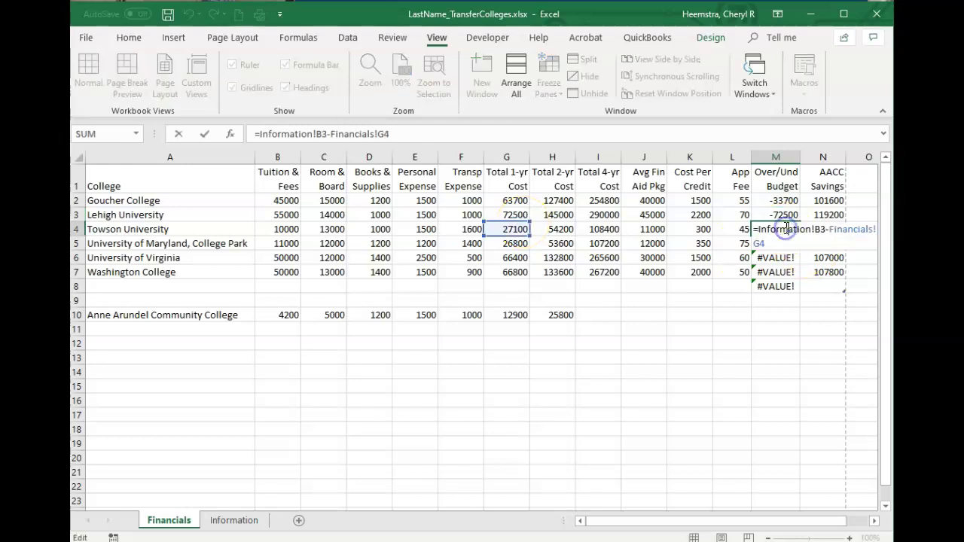
{"action": "left_click", "coordinate": [231, 521]}
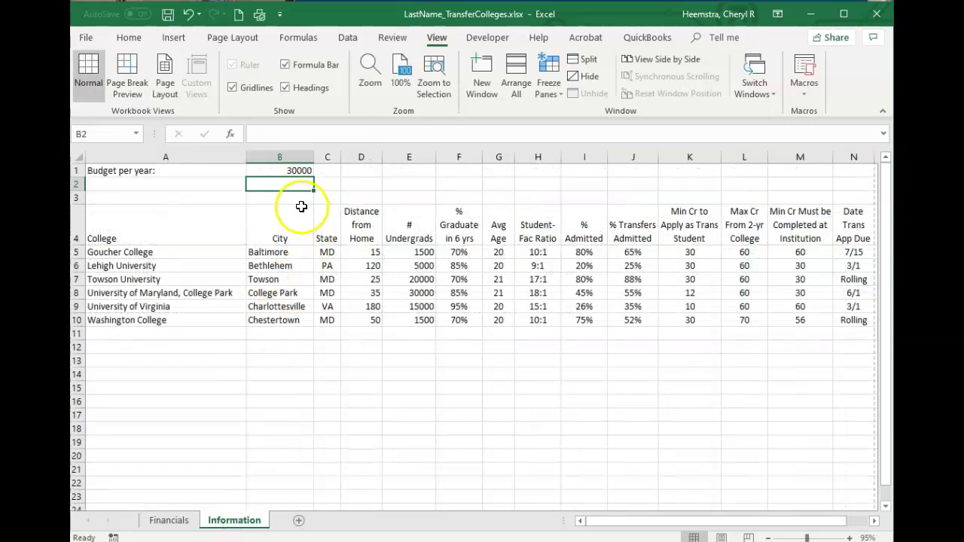
{"action": "left_click", "coordinate": [175, 519]}
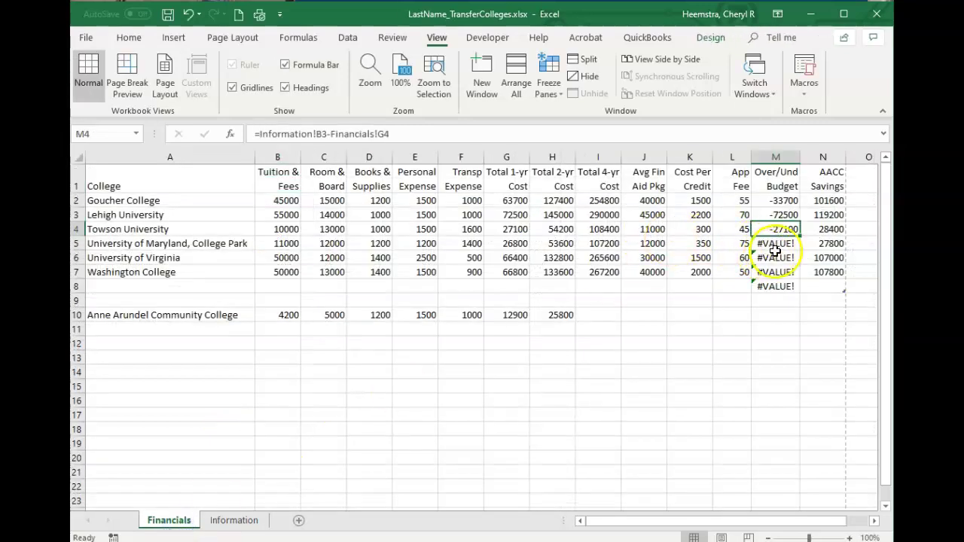
{"action": "left_click", "coordinate": [784, 243]}
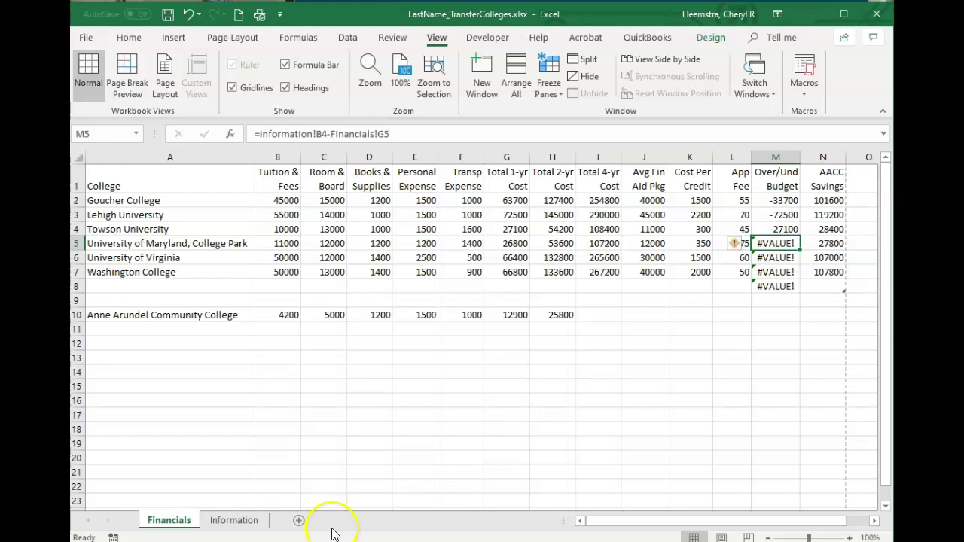
{"action": "left_click", "coordinate": [243, 521]}
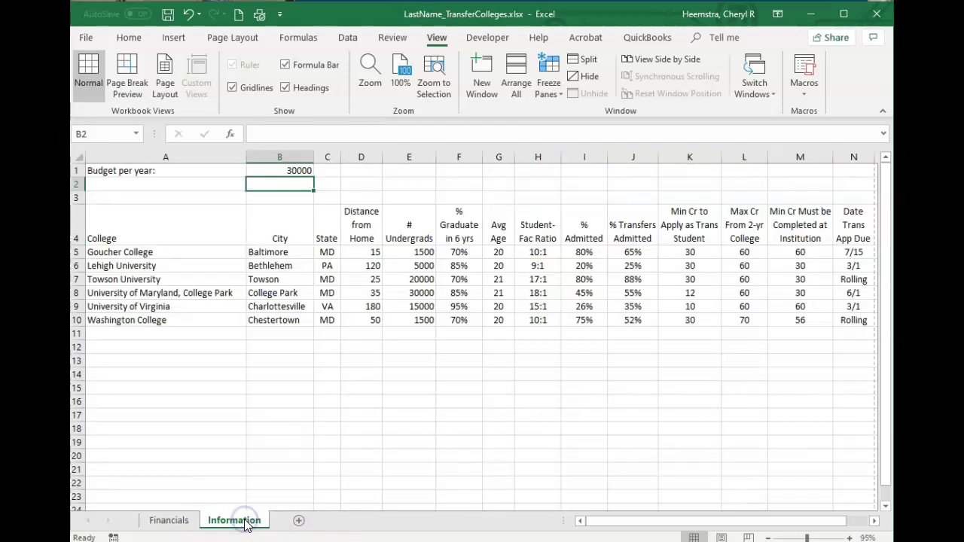
{"action": "left_click", "coordinate": [283, 234]}
{"action": "double_click", "coordinate": [282, 234]}
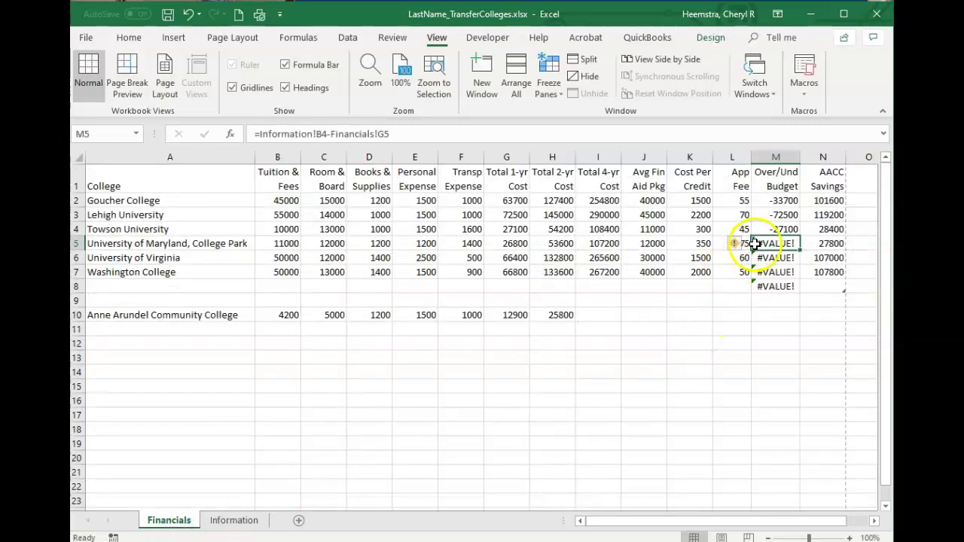
- Inspect the cell references in the AACC Savings formula in N2 of the Financials sheet
{"action": "double_click", "coordinate": [820, 201]}
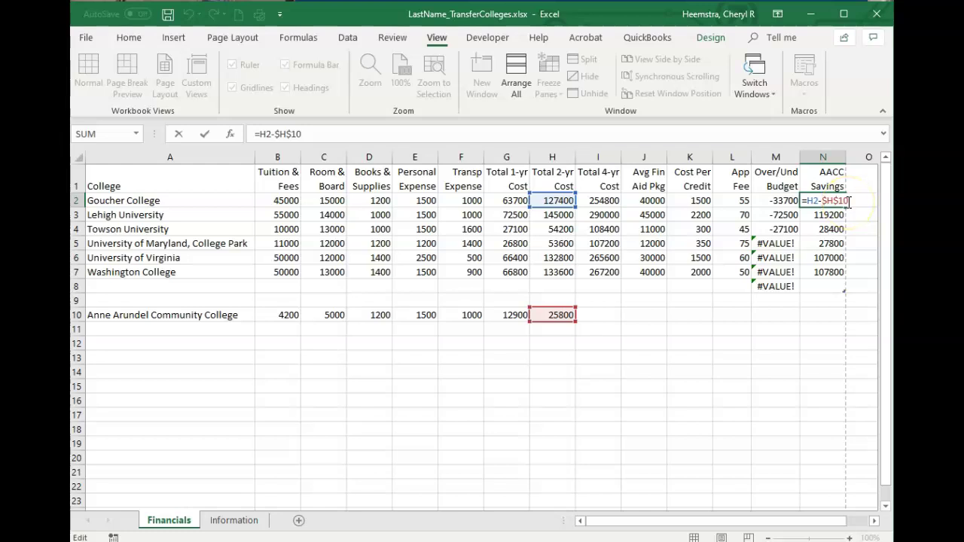
{"action": "left_click", "coordinate": [782, 200]}
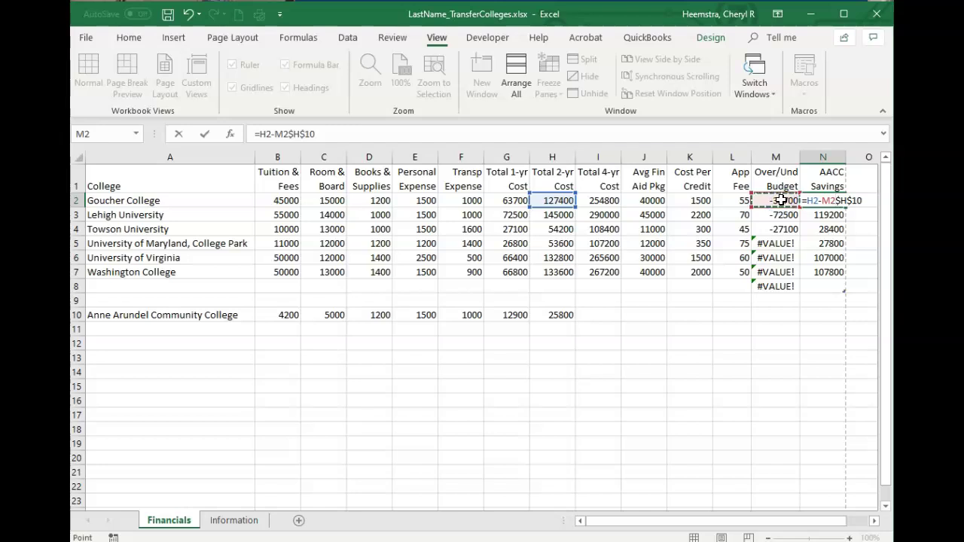
{"action": "key", "text": "Escape"}
- Make the budget reference in the M2 formula absolute, giving =Information!$B$1-Financials!G2
{"action": "left_click", "coordinate": [781, 200]}
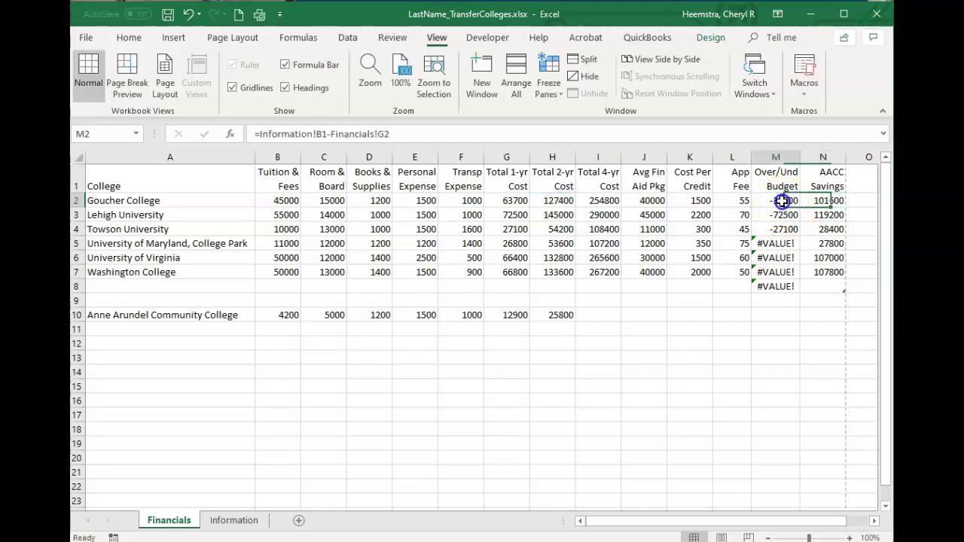
{"action": "double_click", "coordinate": [325, 135]}
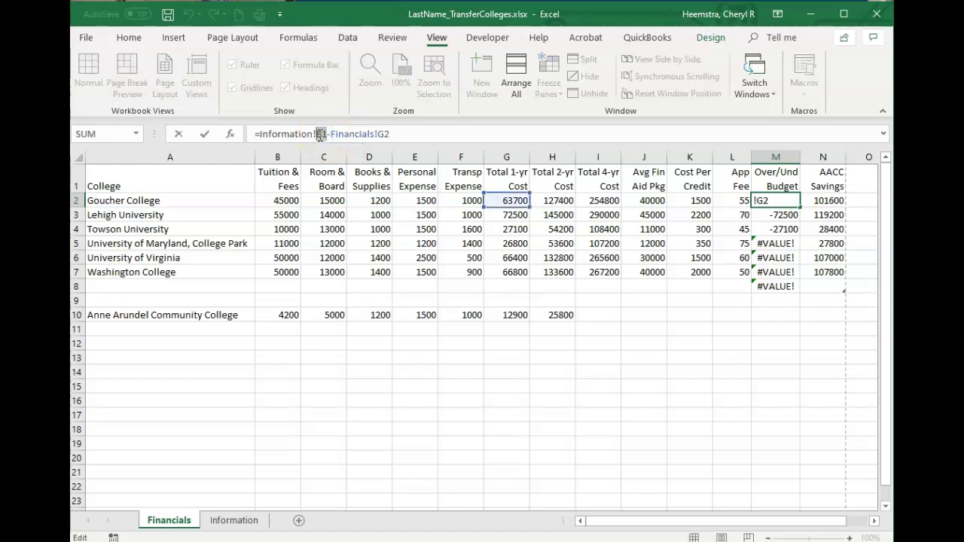
{"action": "key", "text": "F4"}
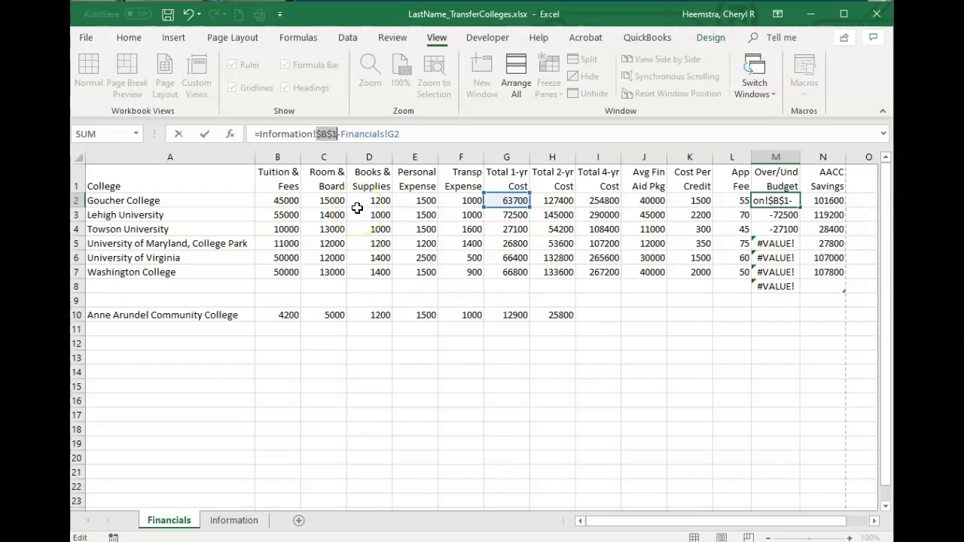
{"action": "key", "text": "Return"}
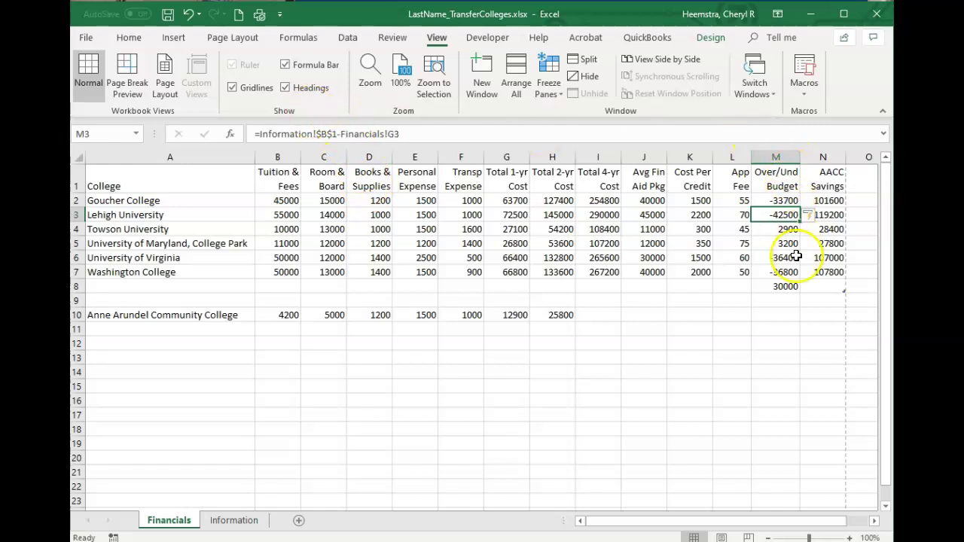
- Clear the extra formula in M8 below the Over/Und Budget values and save the workbook
{"action": "left_click", "coordinate": [794, 286]}
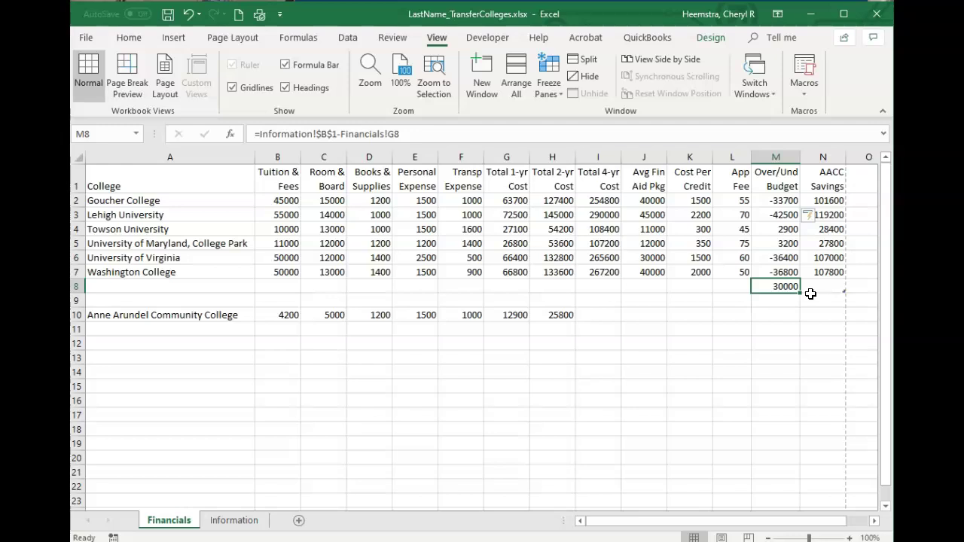
{"action": "key", "text": "Delete"}
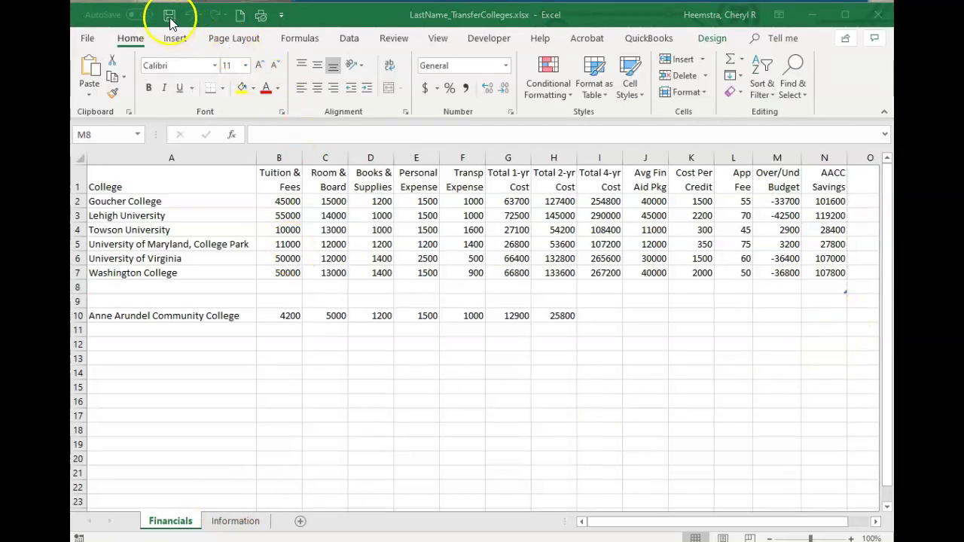
{"action": "left_click", "coordinate": [171, 16]}
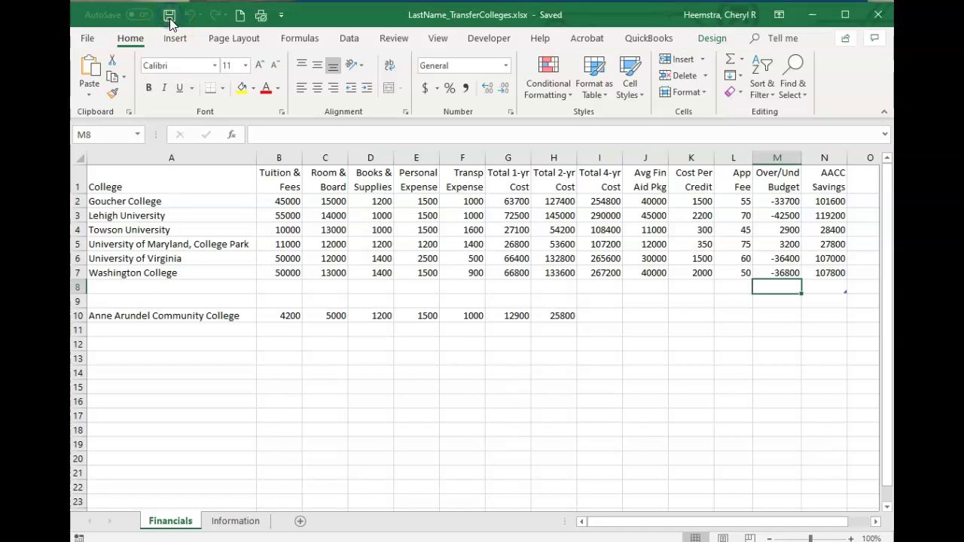